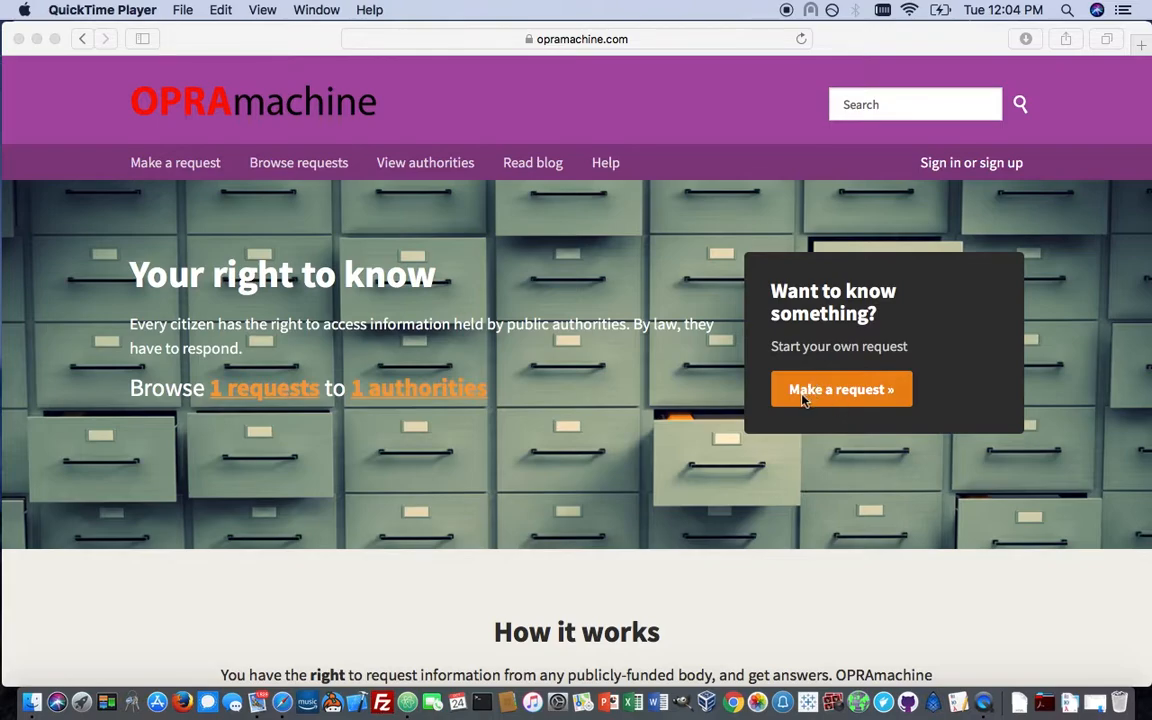
# Browse the site's requests, filter them to unresolved requests, and open Test request
pyautogui.click(786, 423)
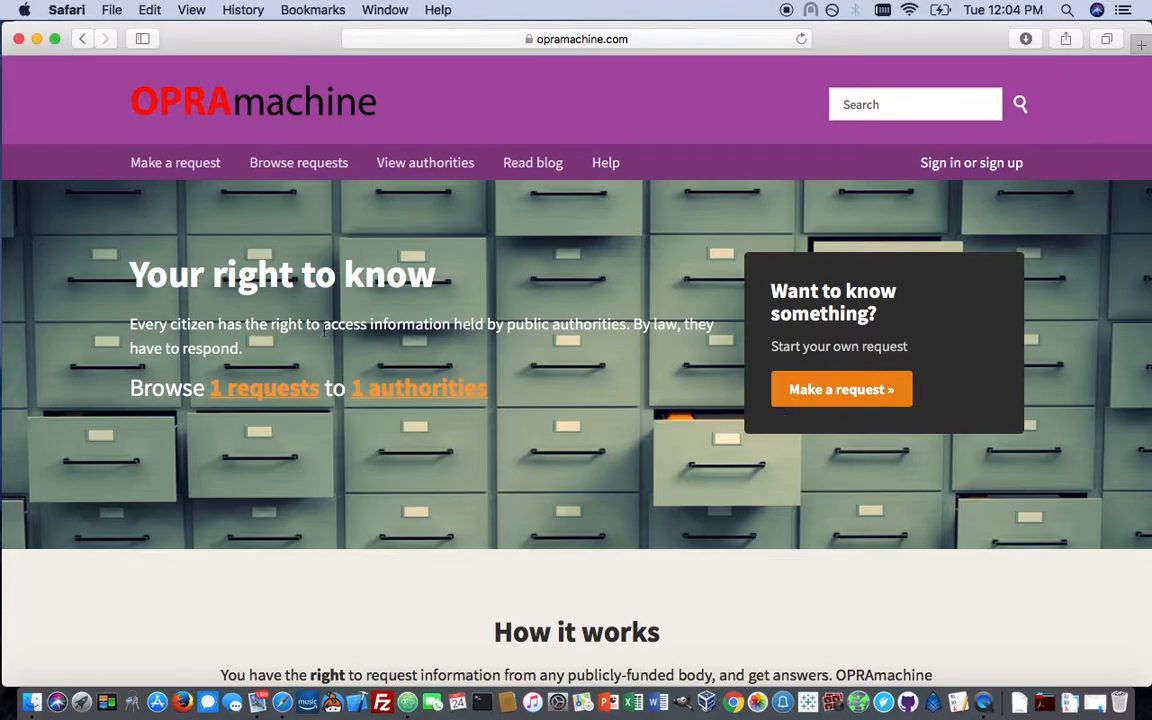
pyautogui.click(265, 391)
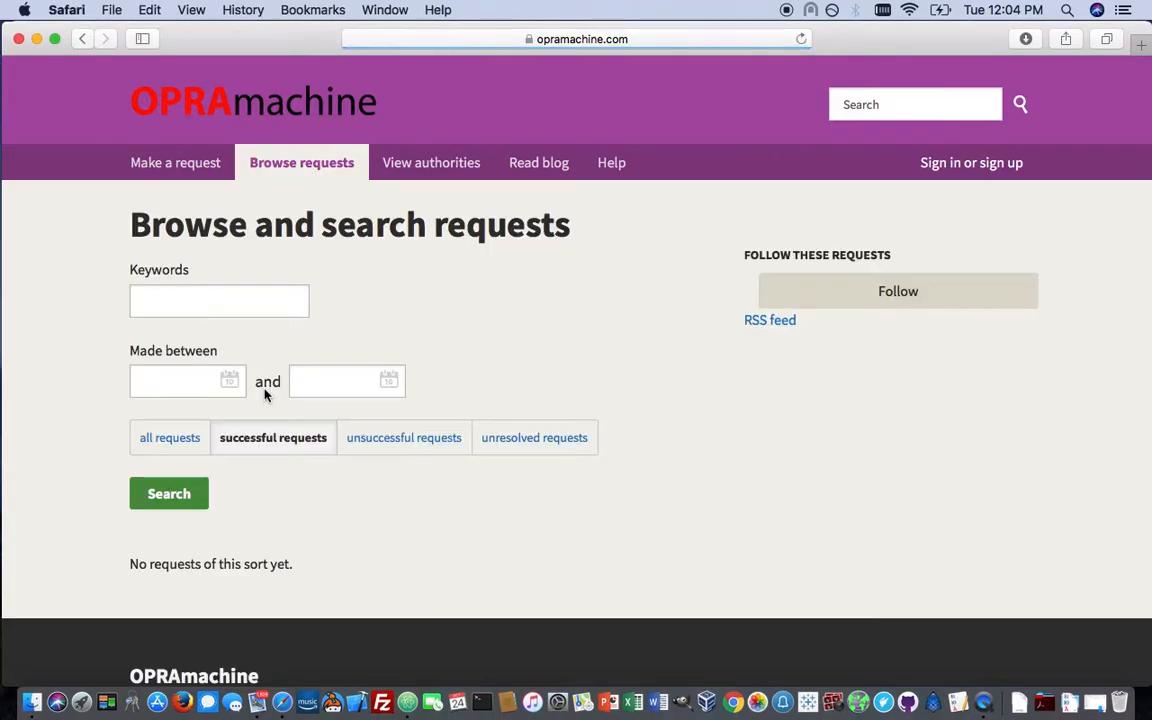
pyautogui.click(531, 452)
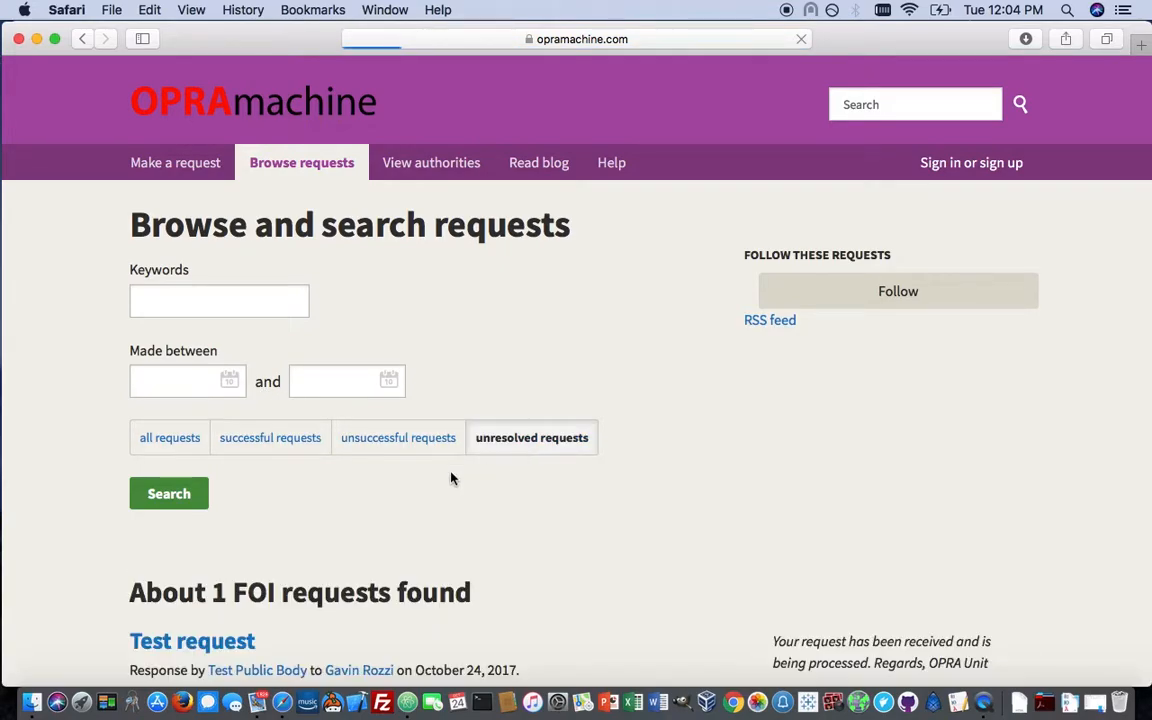
pyautogui.scroll(-3, 200, 540)
pyautogui.click(222, 540)
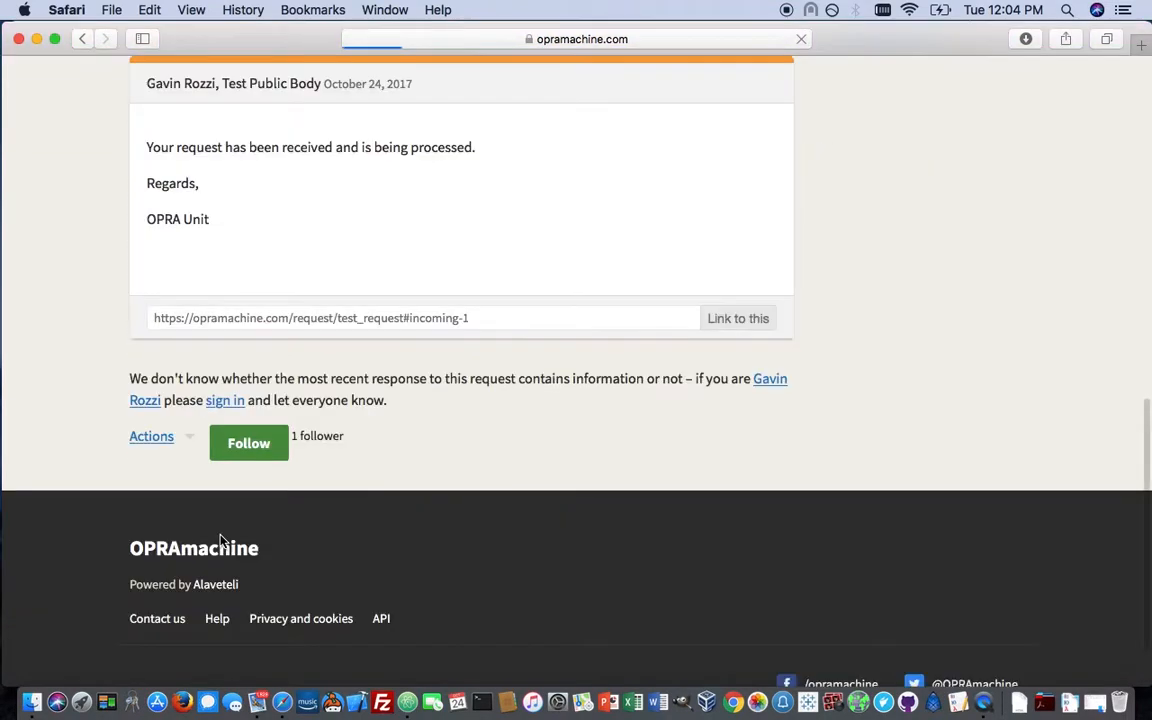
# Read through the Test request page, covering its status notice, the original request message and the public body's reply
pyautogui.scroll(5, 225, 520)
pyautogui.scroll(10, 229, 505)
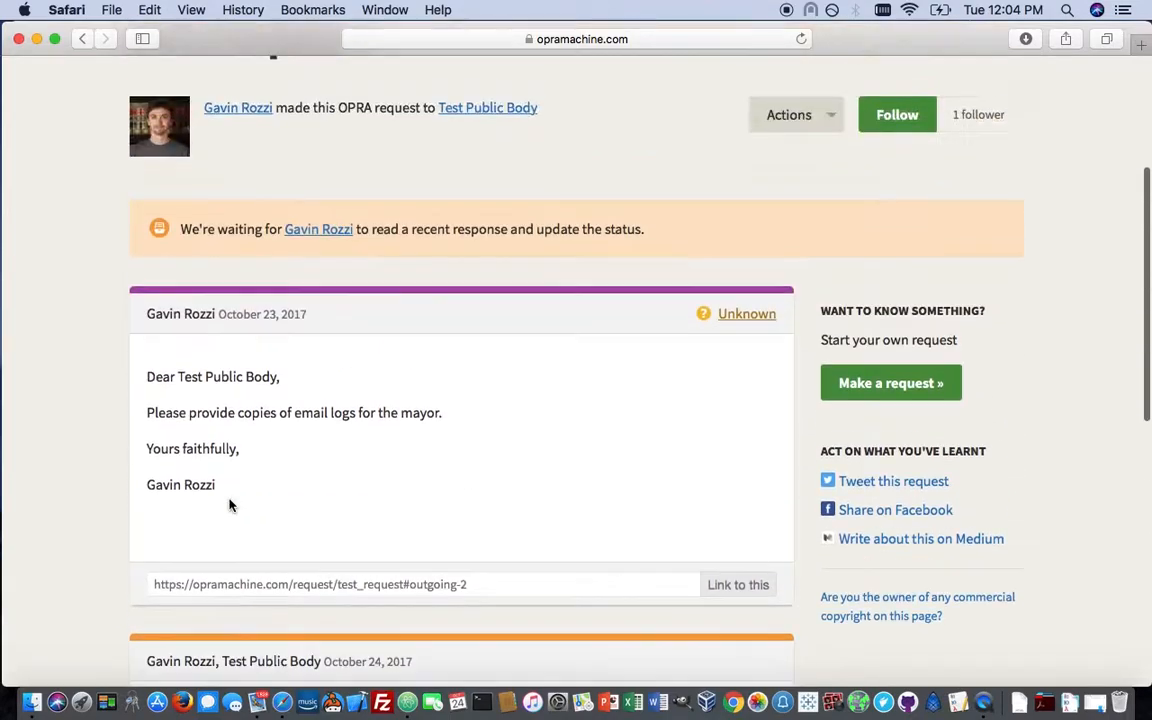
pyautogui.scroll(1, 229, 505)
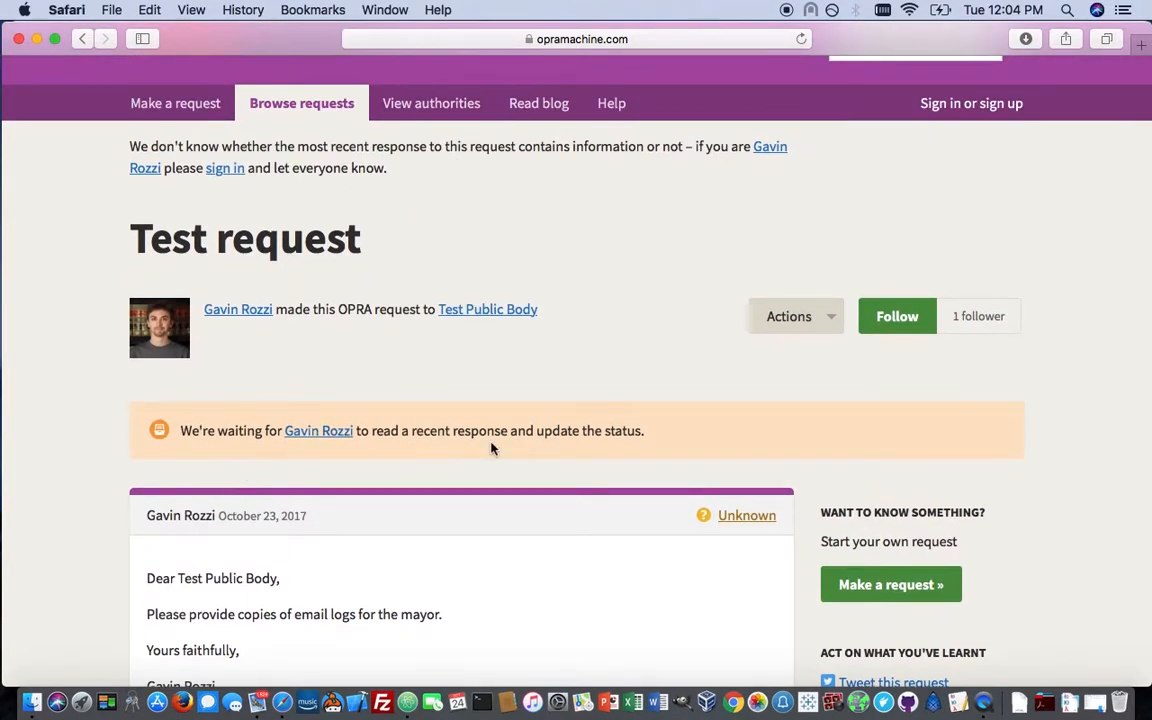
pyautogui.scroll(-5, 259, 356)
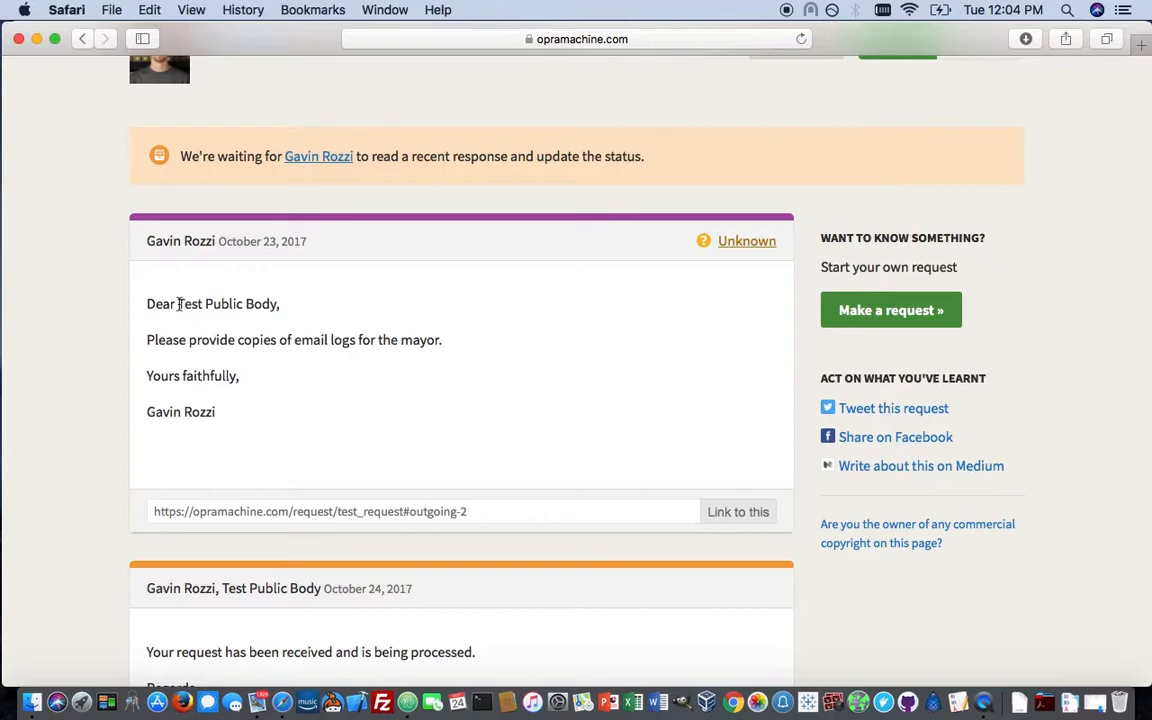
pyautogui.scroll(-5, 179, 304)
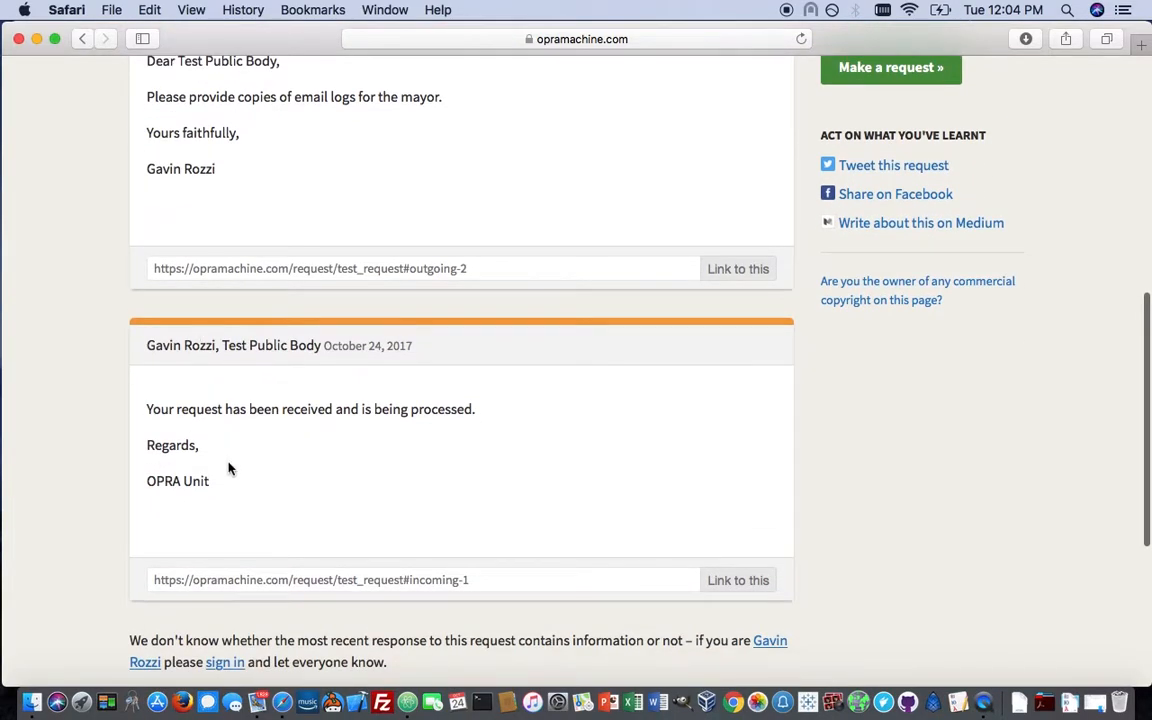
pyautogui.scroll(-3, 229, 468)
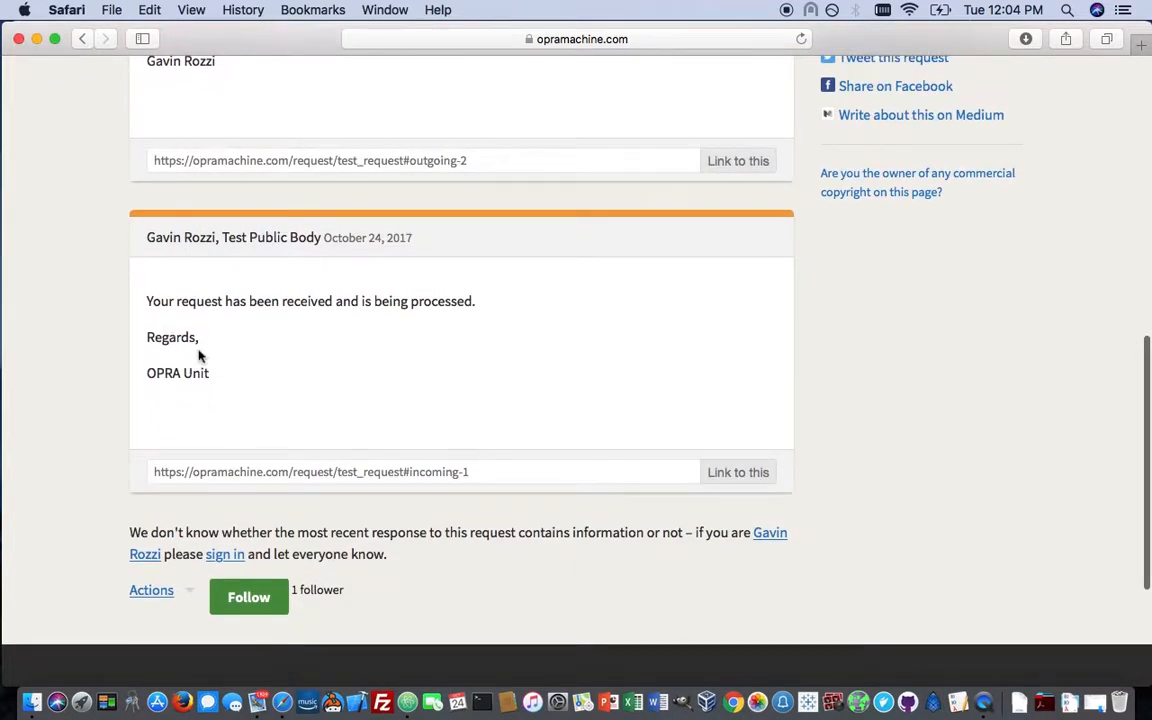
pyautogui.scroll(10, 236, 362)
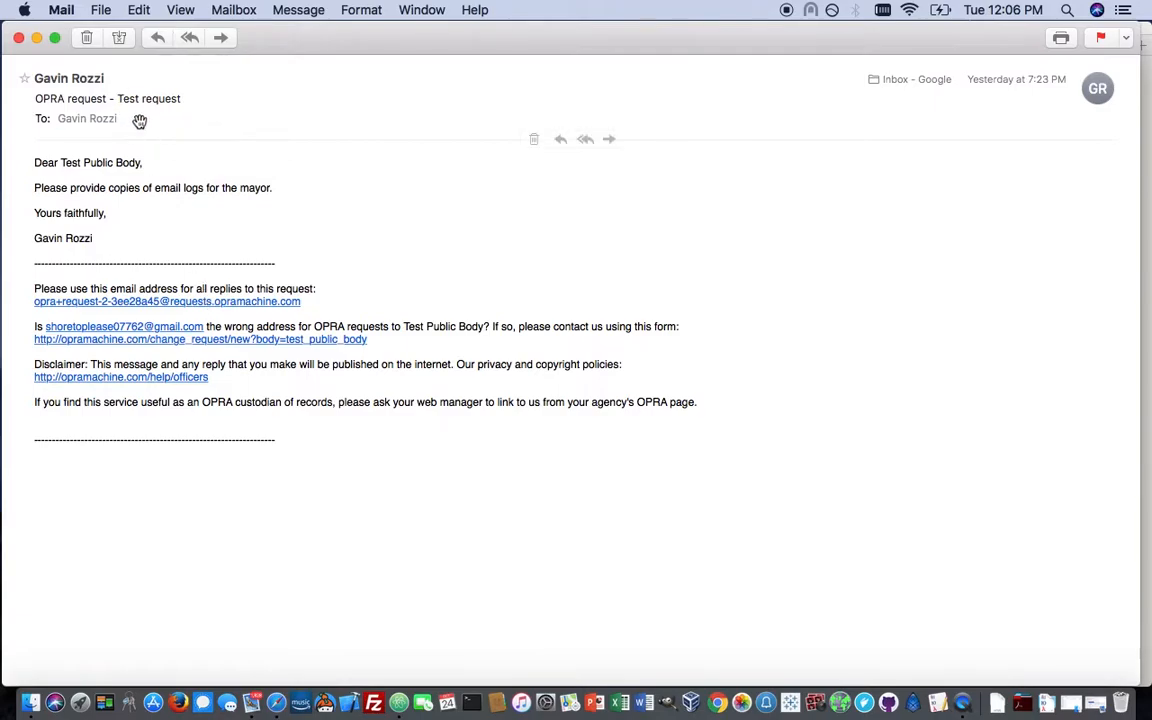
# Check the reply address behind the sender's name in the OPRA request email, and close the message
pyautogui.click(107, 79)
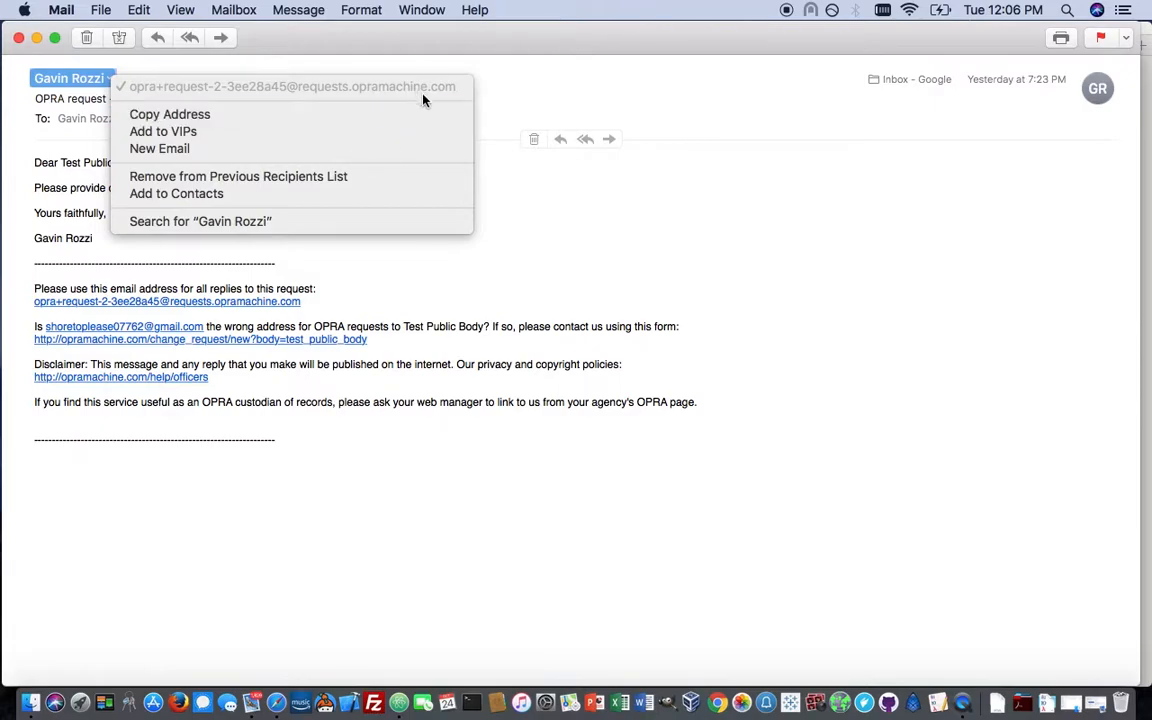
pyautogui.click(506, 312)
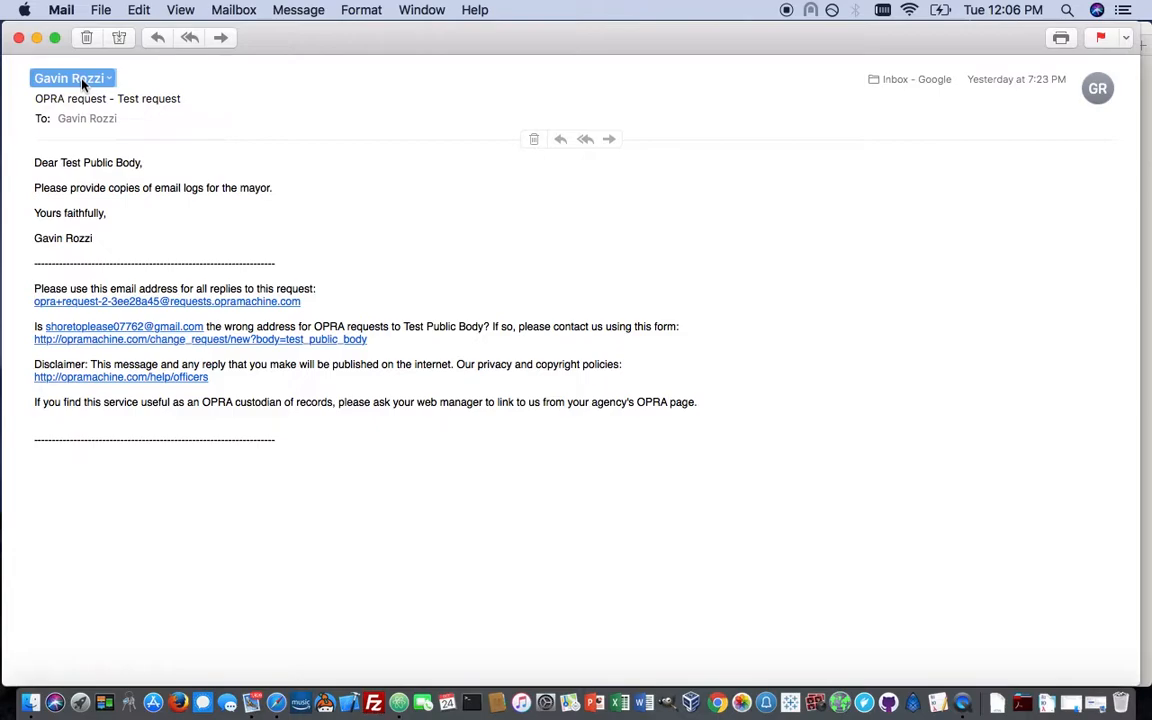
pyautogui.click(107, 79)
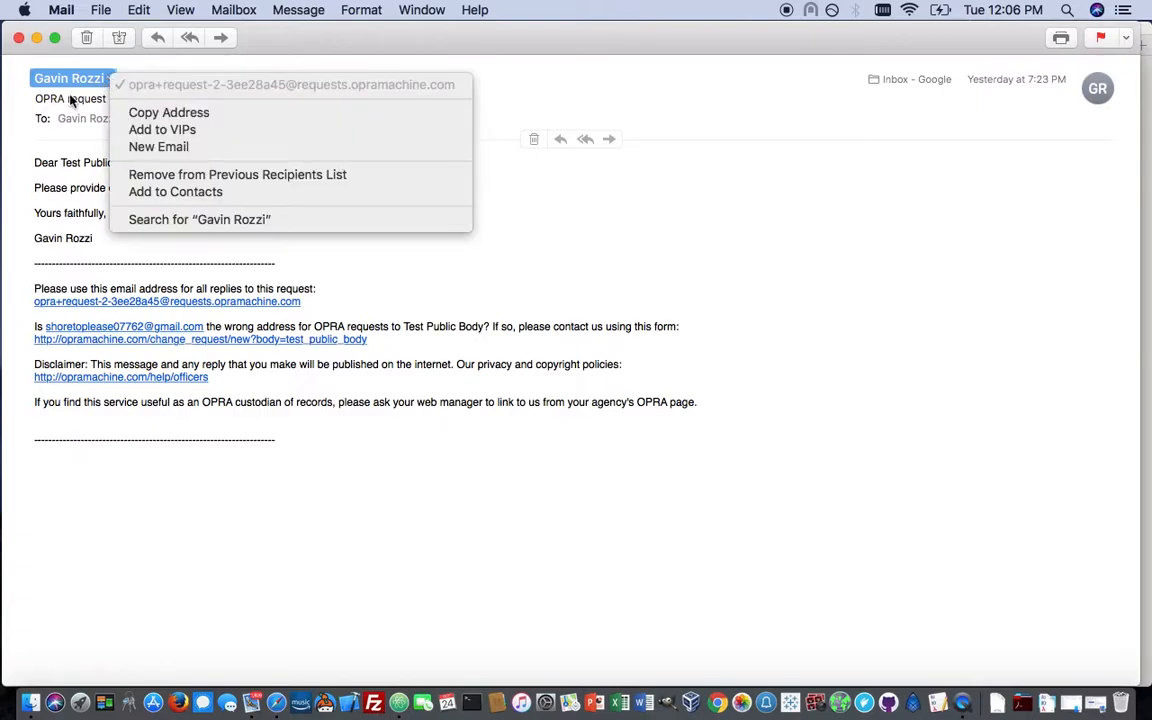
pyautogui.click(63, 172)
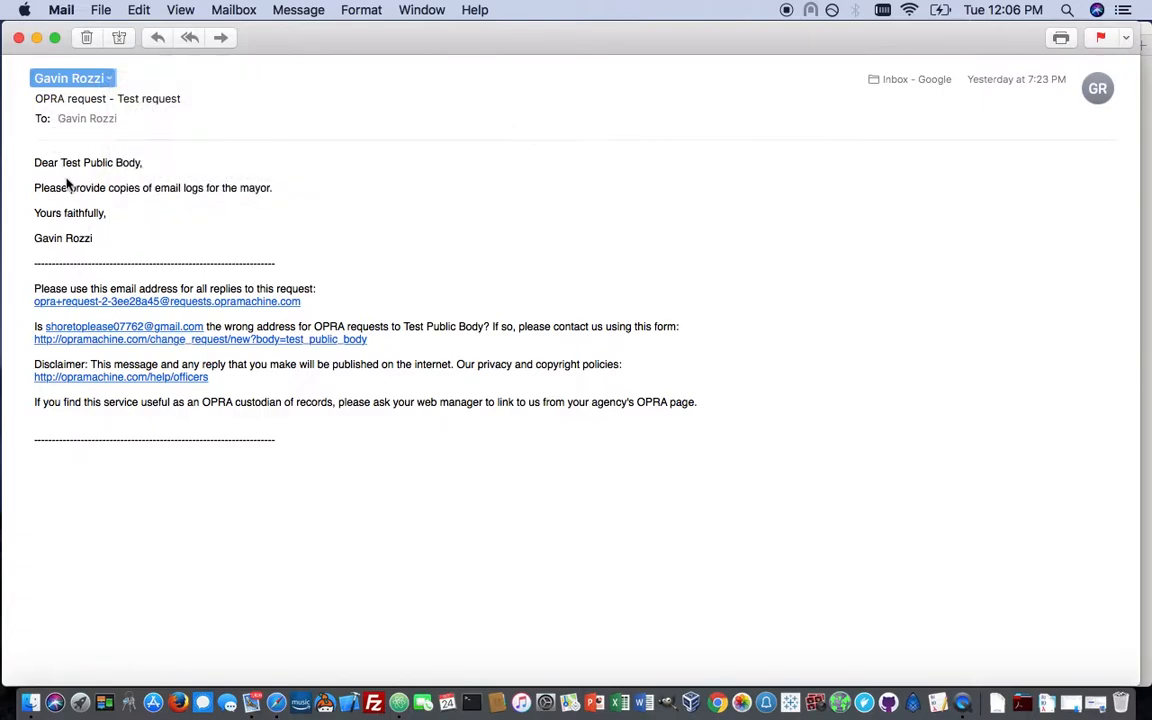
pyautogui.moveTo(100, 76)
pyautogui.click(18, 38)
# Switch to Safari and reopen Test request from the list of unresolved requests
pyautogui.click(407, 164)
pyautogui.scroll(5, 400, 163)
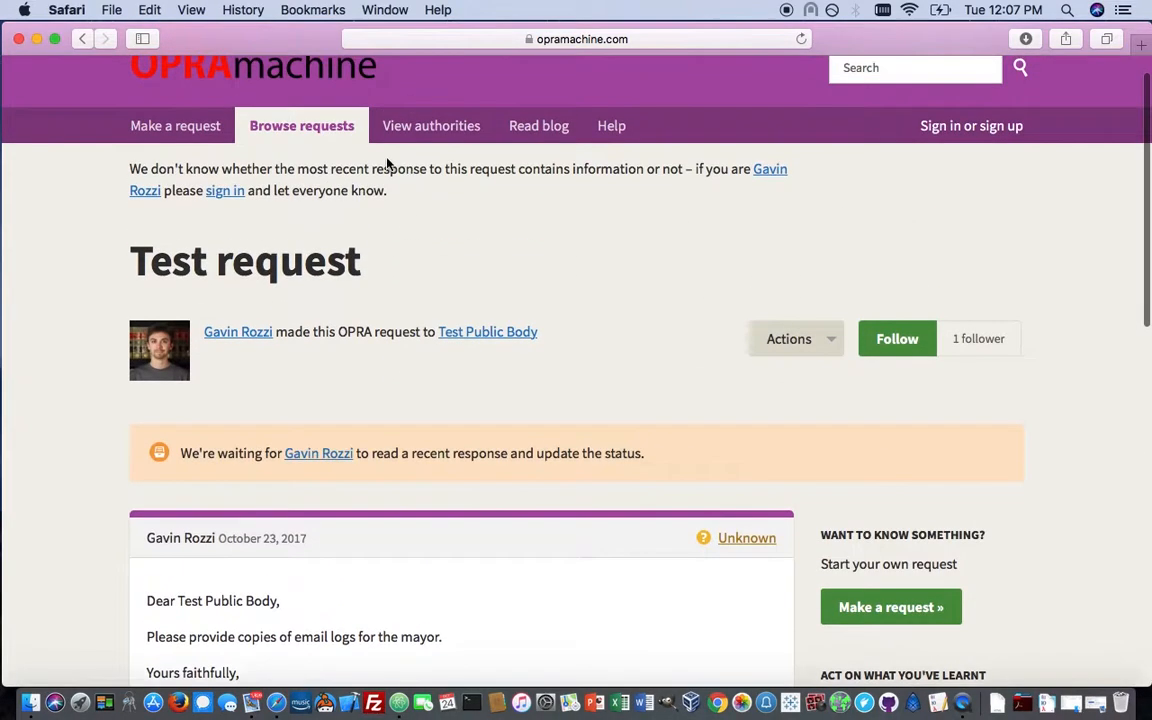
pyautogui.click(316, 130)
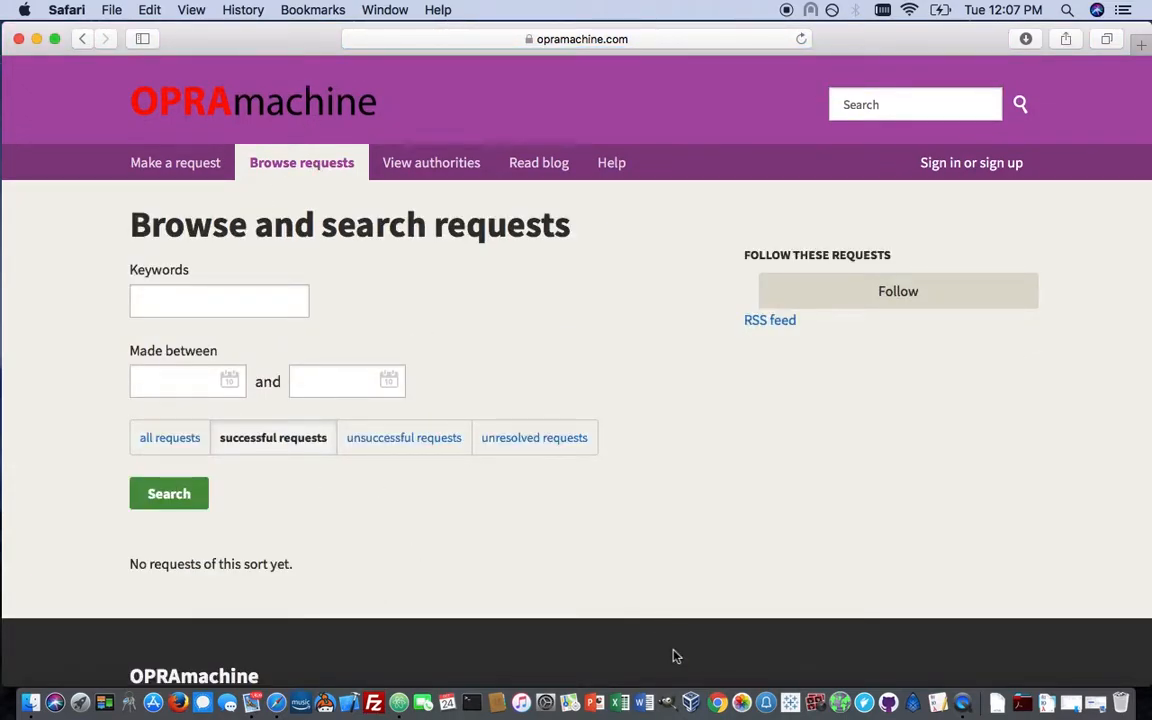
pyautogui.click(555, 442)
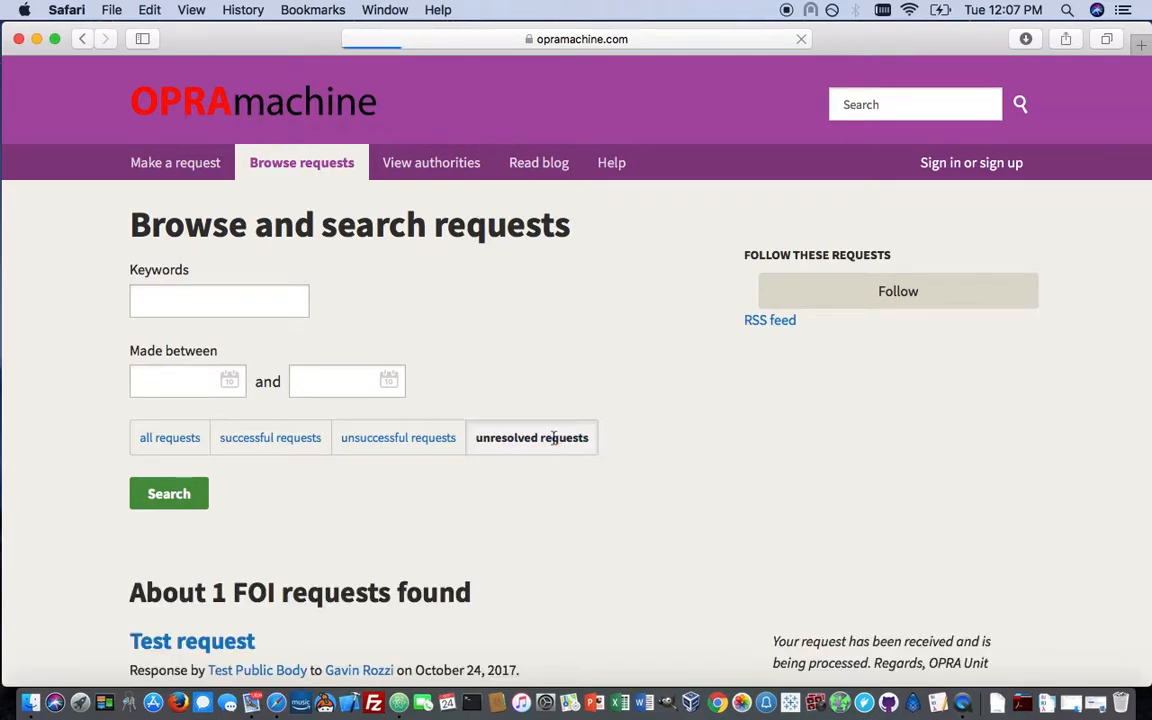
pyautogui.scroll(-5, 365, 510)
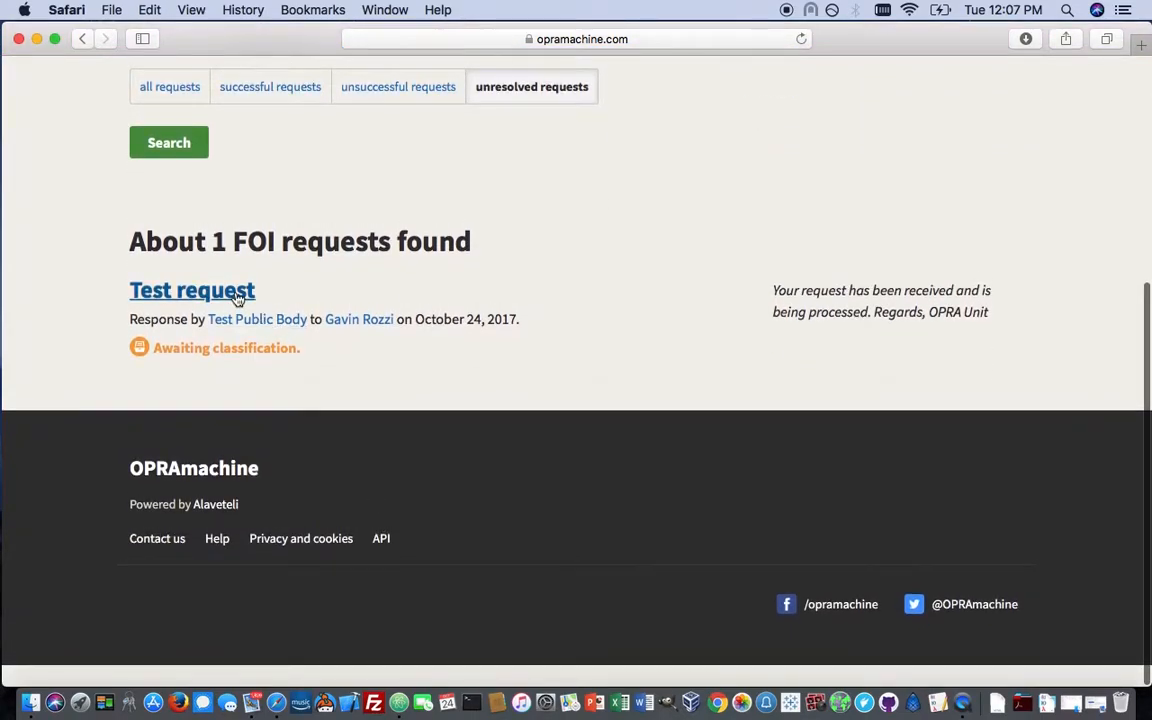
pyautogui.click(237, 298)
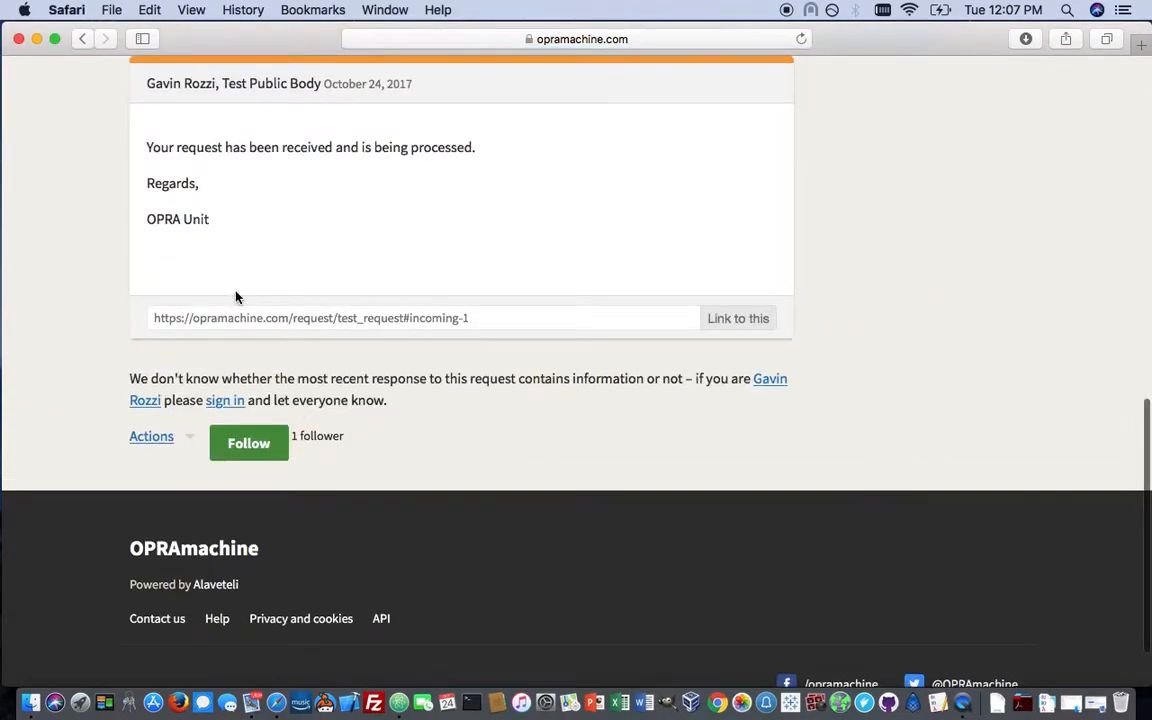
# Show the actions available for Test request, including the public body's Respond to request option, and close the list
pyautogui.scroll(4, 237, 298)
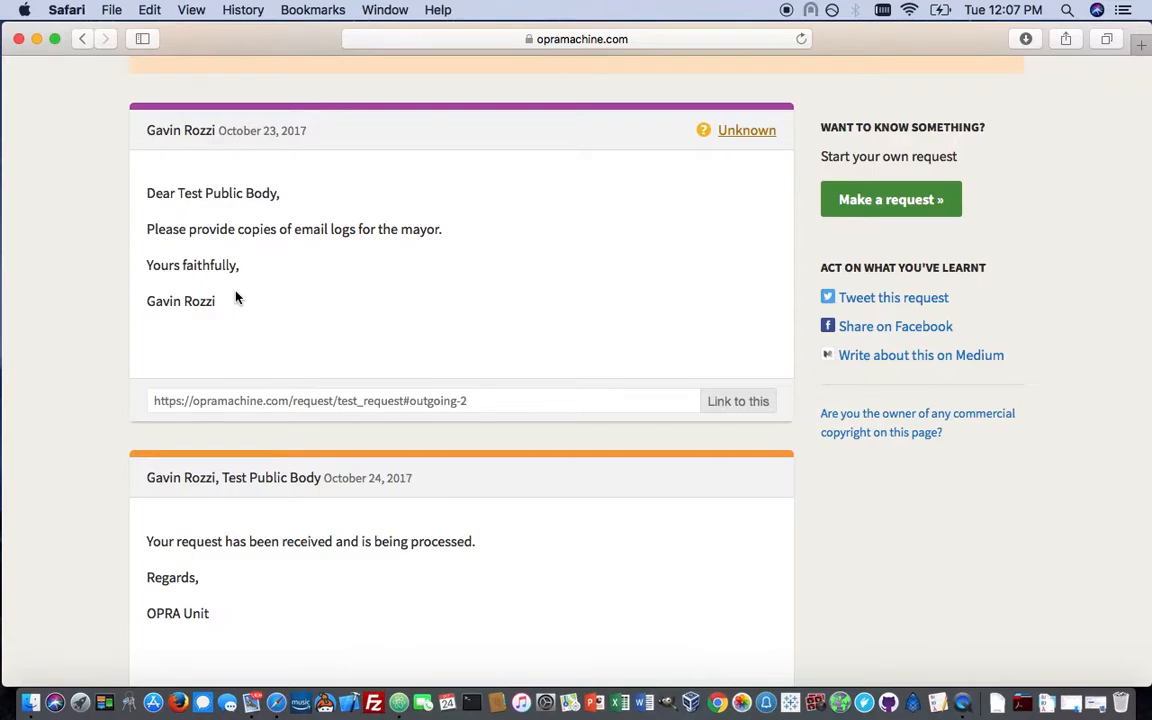
pyautogui.scroll(5, 237, 298)
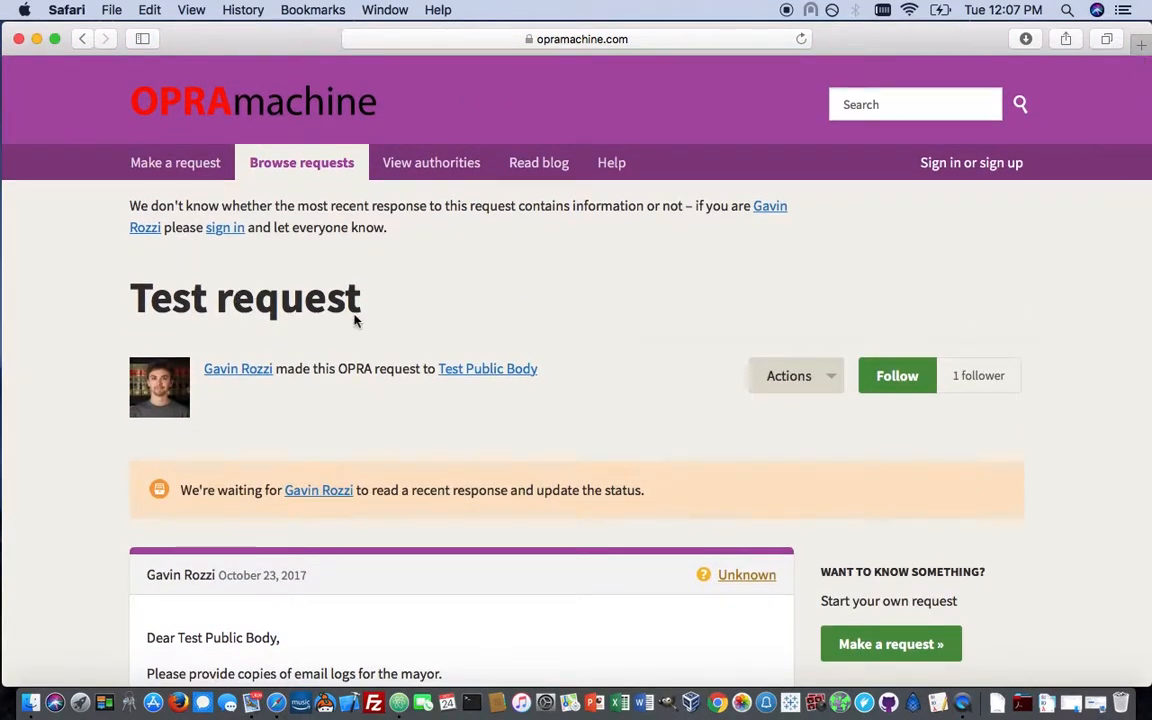
pyautogui.click(815, 383)
pyautogui.scroll(-3, 769, 500)
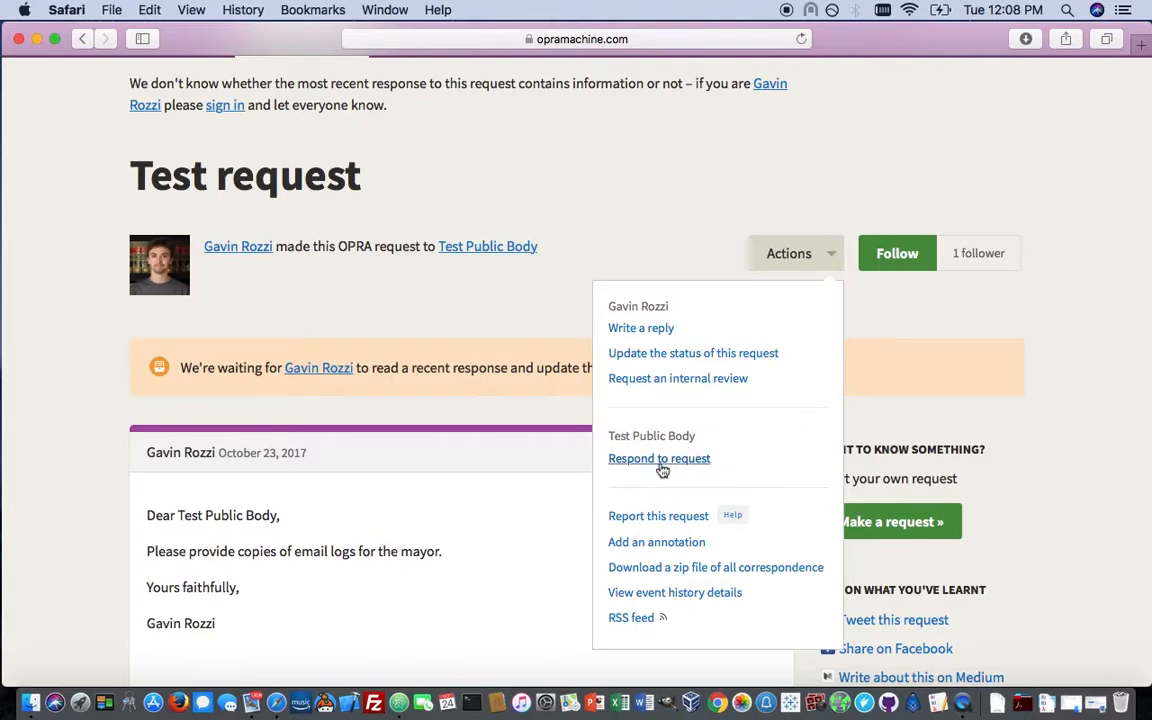
pyautogui.click(548, 447)
# Open the site's help section and skim the Introduction to OPRAmachine page
pyautogui.scroll(-10, 548, 447)
pyautogui.scroll(10, 548, 447)
pyautogui.scroll(1, 548, 447)
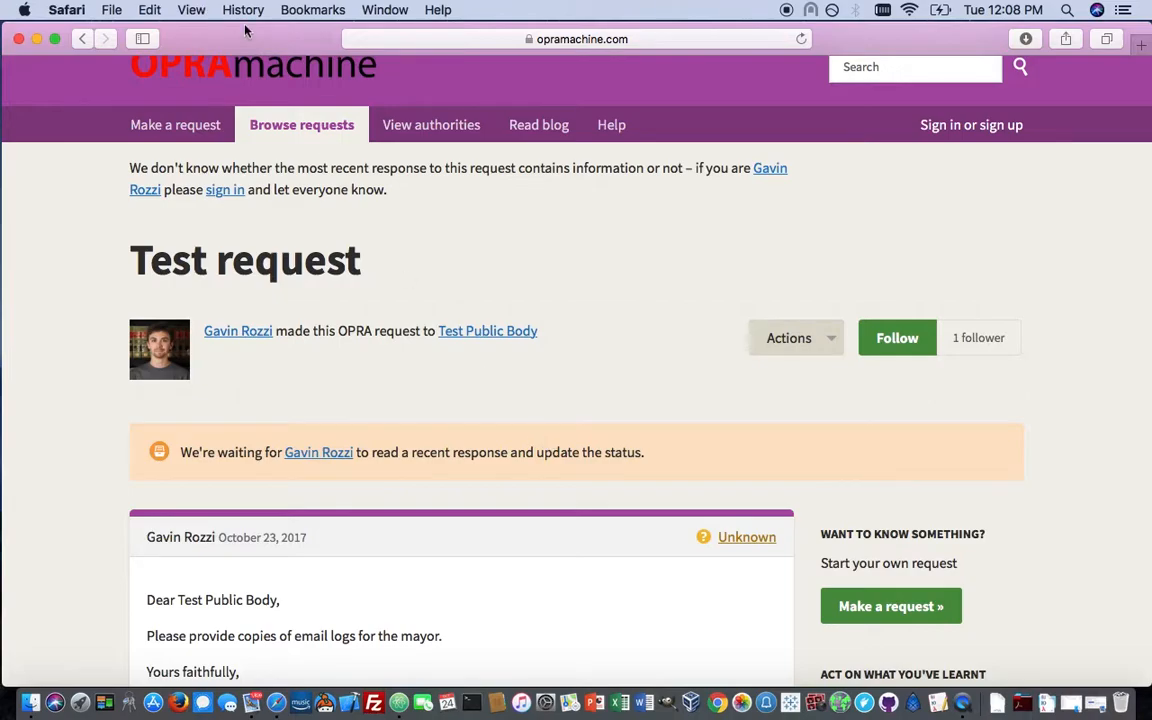
pyautogui.scroll(1, 500, 150)
pyautogui.click(614, 168)
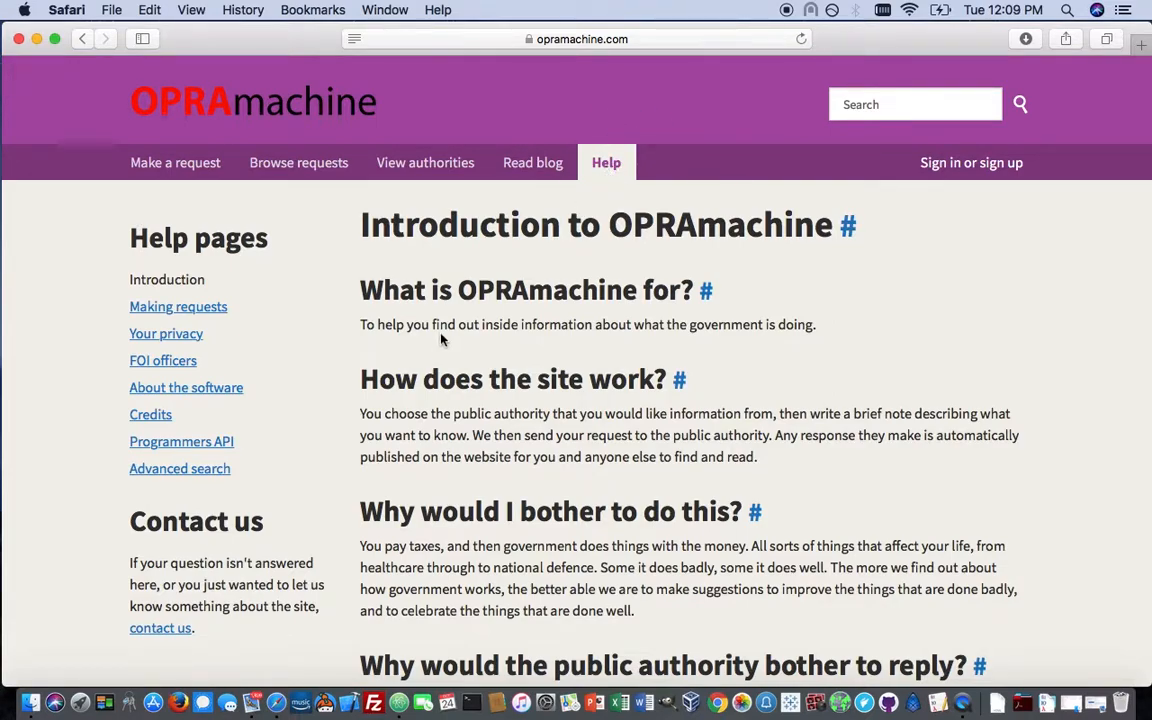
pyautogui.scroll(-5, 634, 532)
pyautogui.scroll(-10, 634, 532)
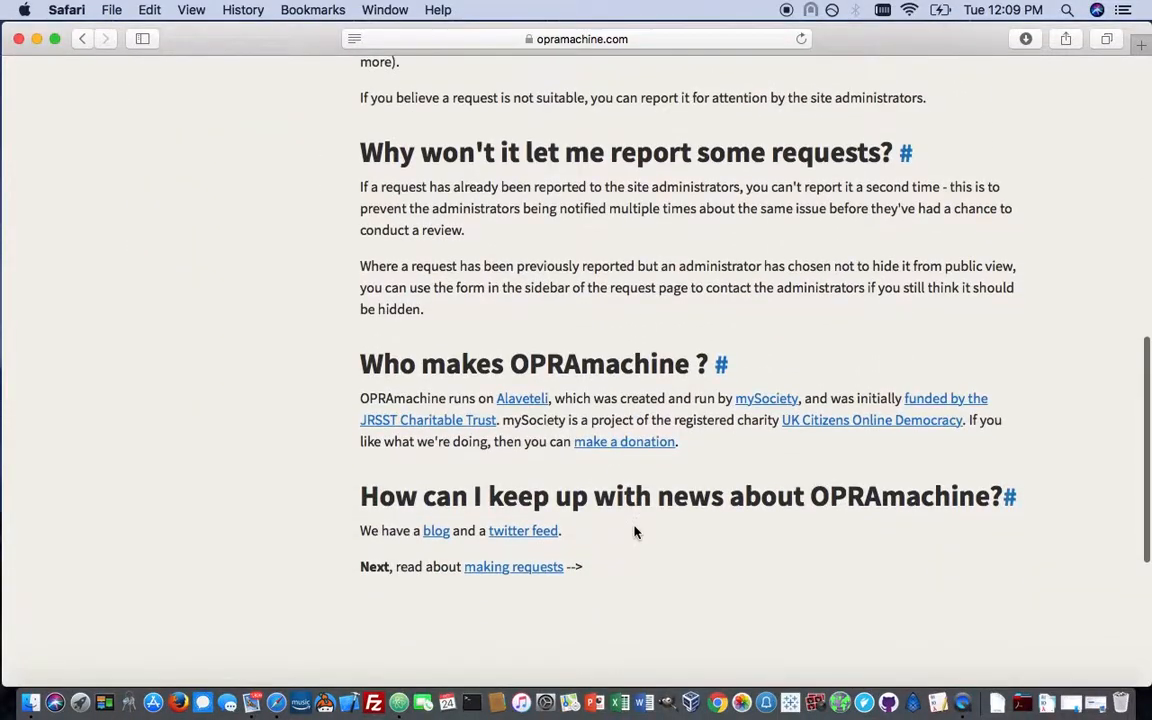
pyautogui.scroll(15, 634, 532)
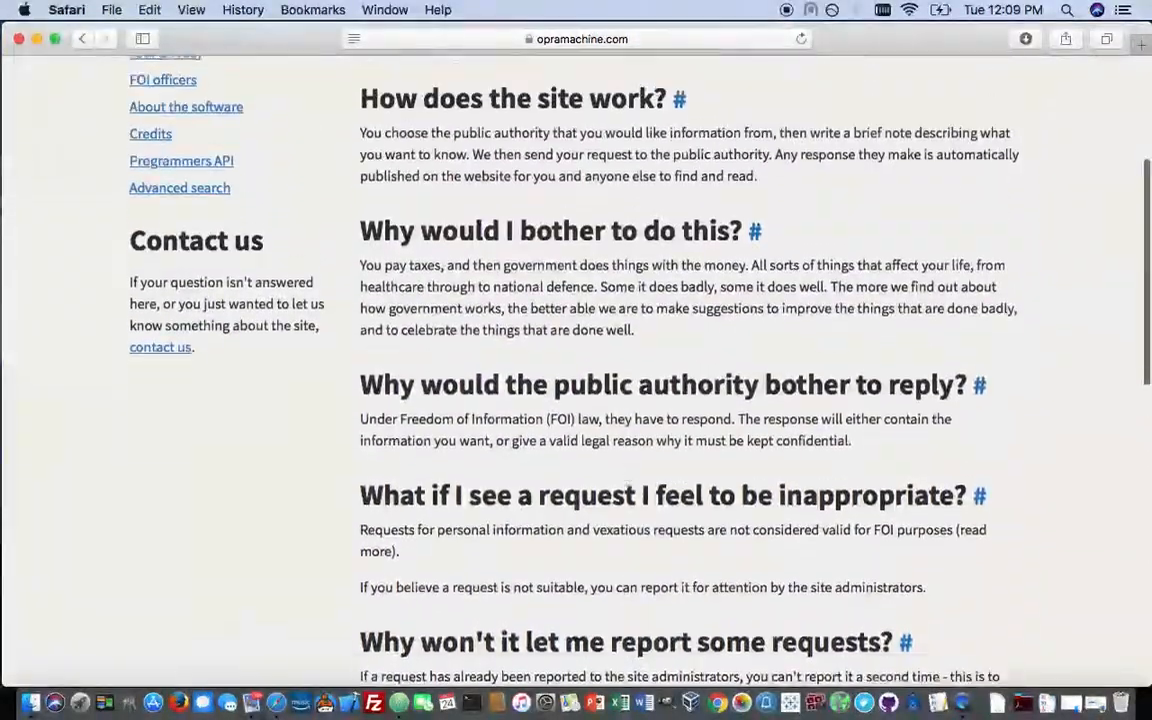
pyautogui.scroll(2, 300, 330)
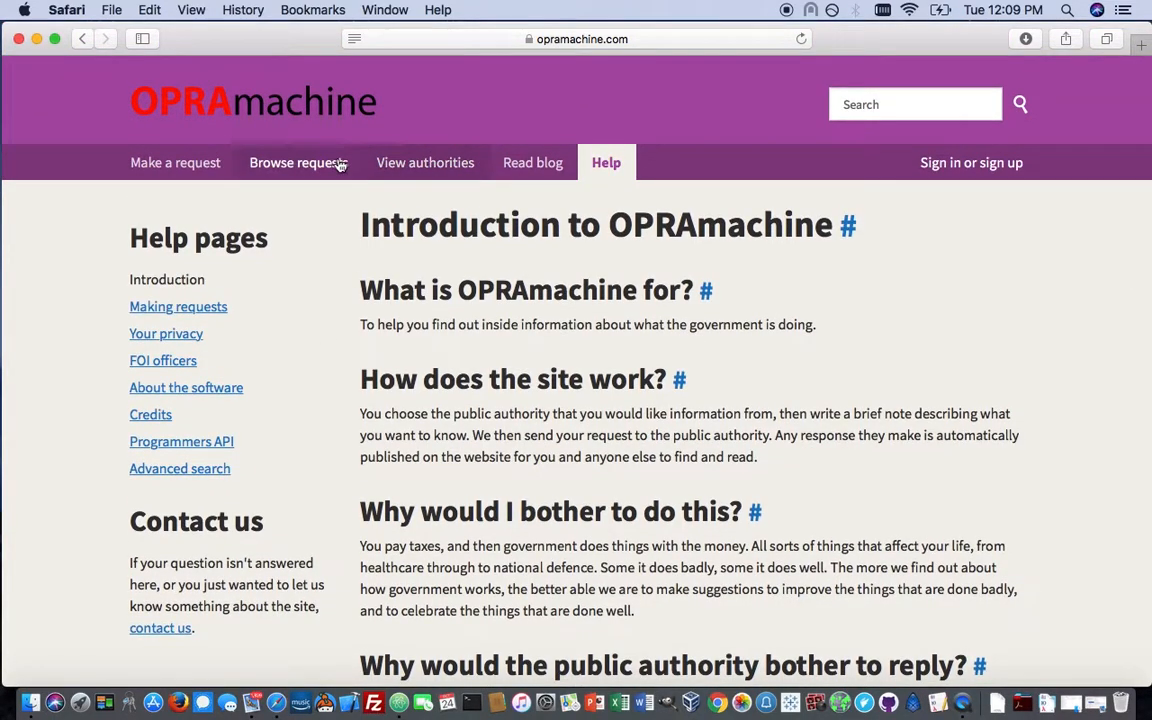
# Skim the FOI officers help page and return to the OPRAmachine home page
pyautogui.click(162, 366)
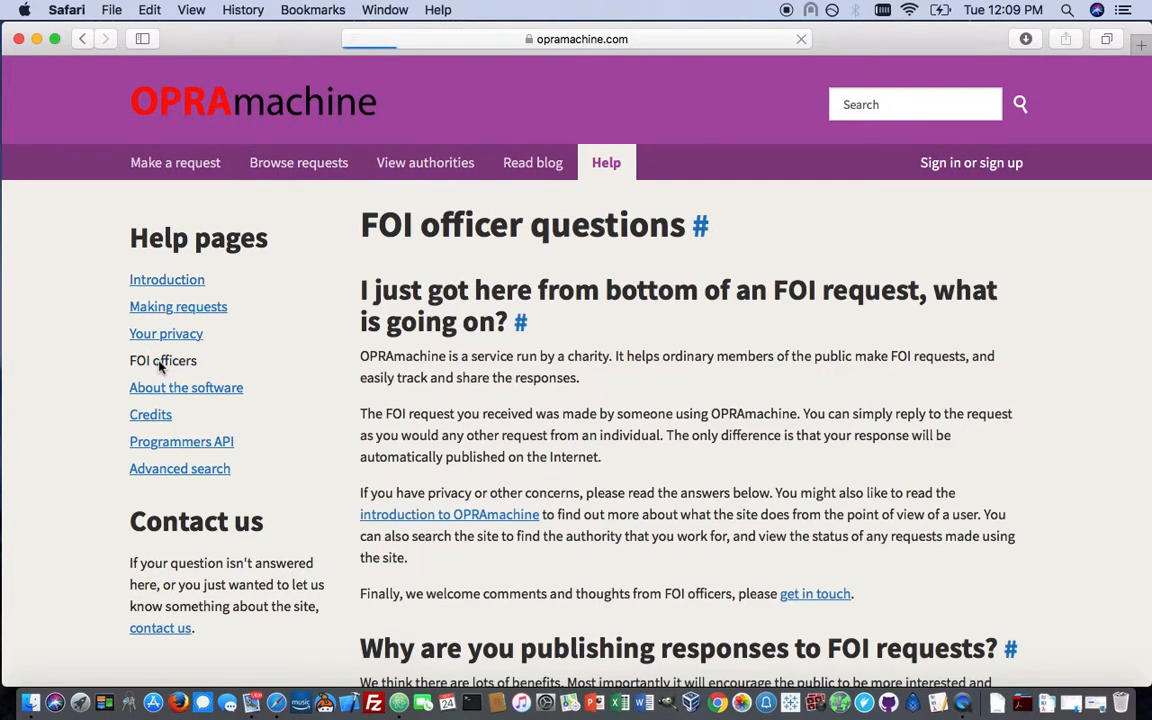
pyautogui.scroll(-5, 446, 461)
pyautogui.scroll(-6, 446, 461)
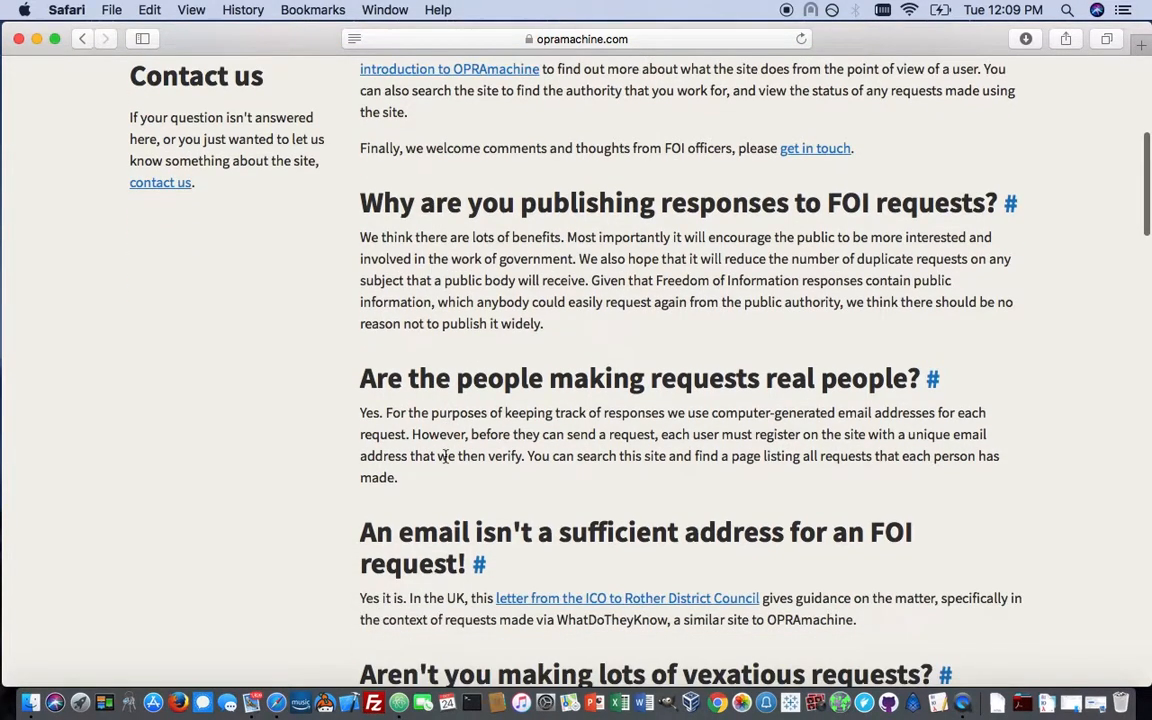
pyautogui.scroll(-6, 446, 457)
pyautogui.scroll(15, 446, 457)
pyautogui.click(246, 98)
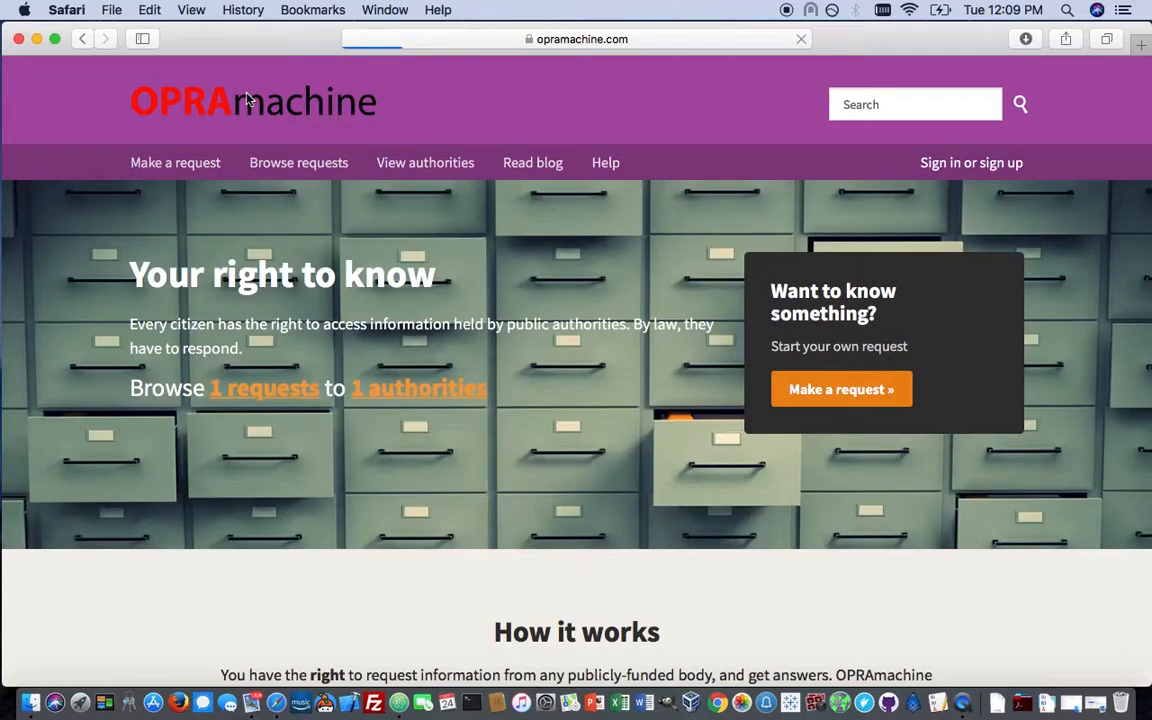